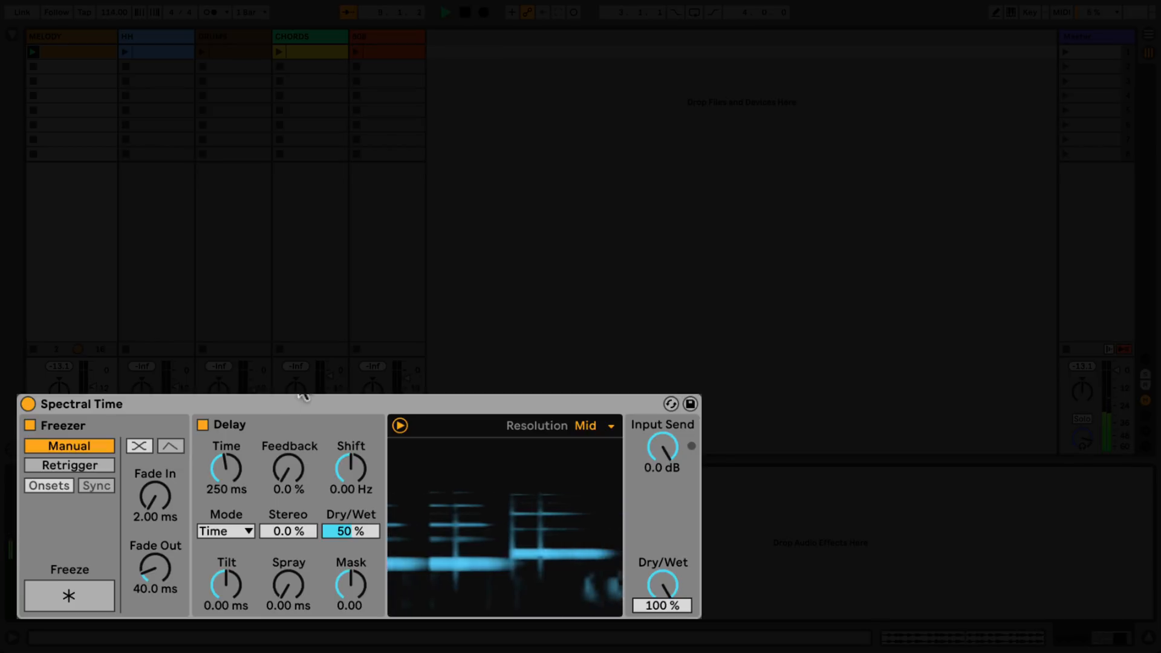
Turn off the Delay section and try the Freezer in Manual mode by engaging and releasing Freeze
left_click(203, 425)
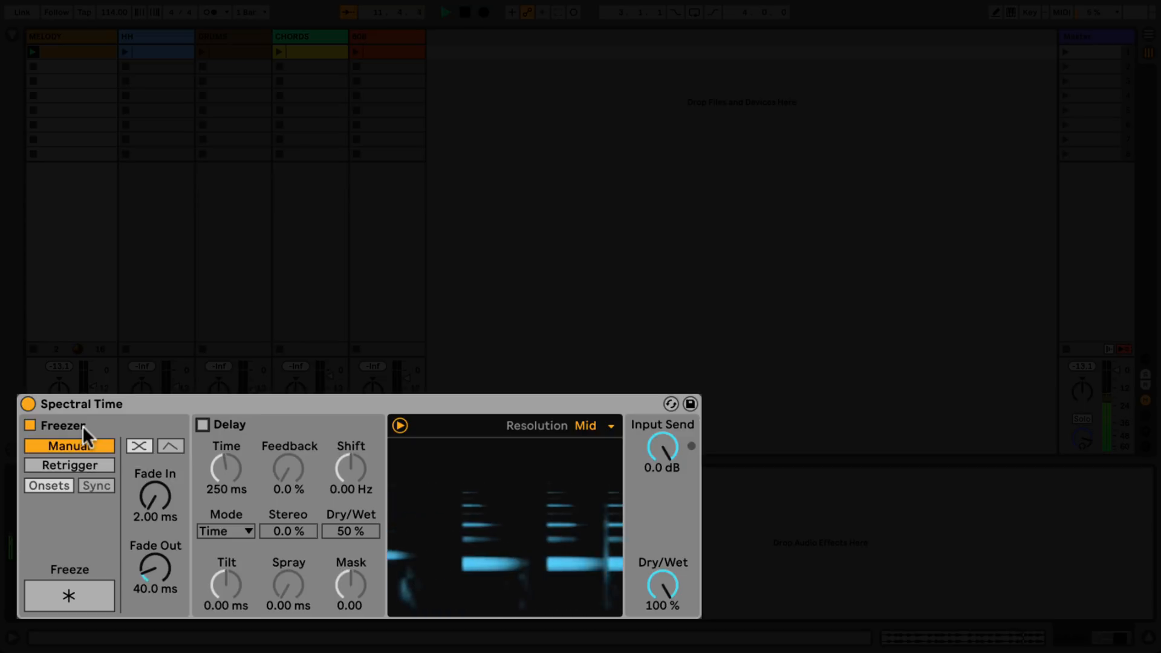
left_click(74, 592)
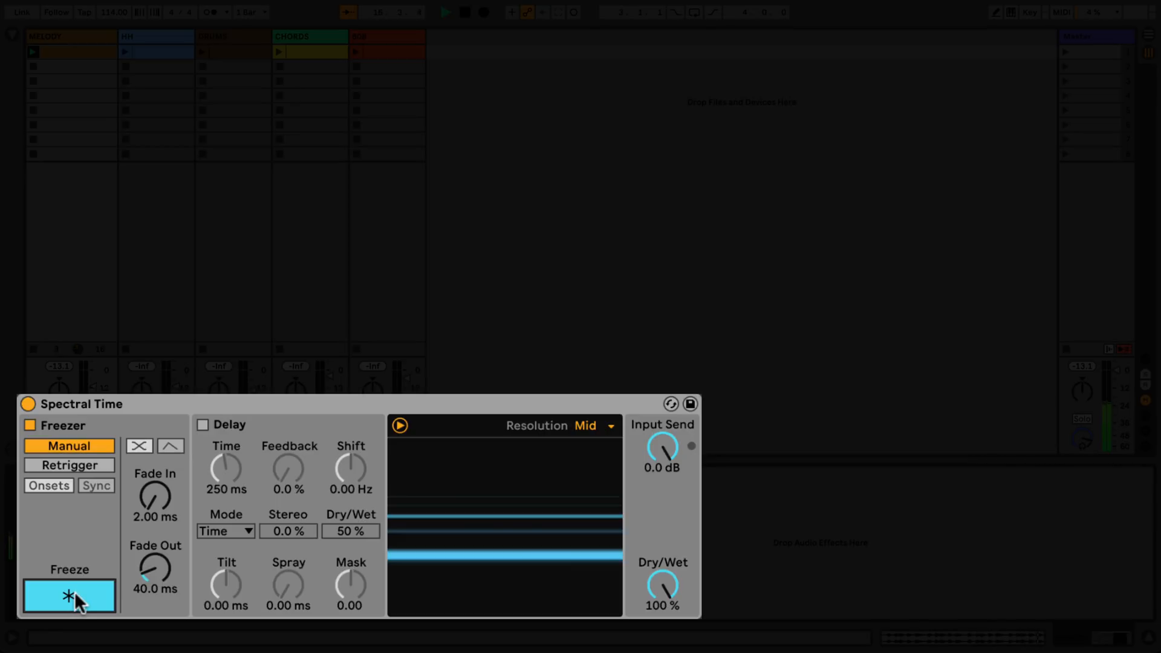
left_click(74, 591)
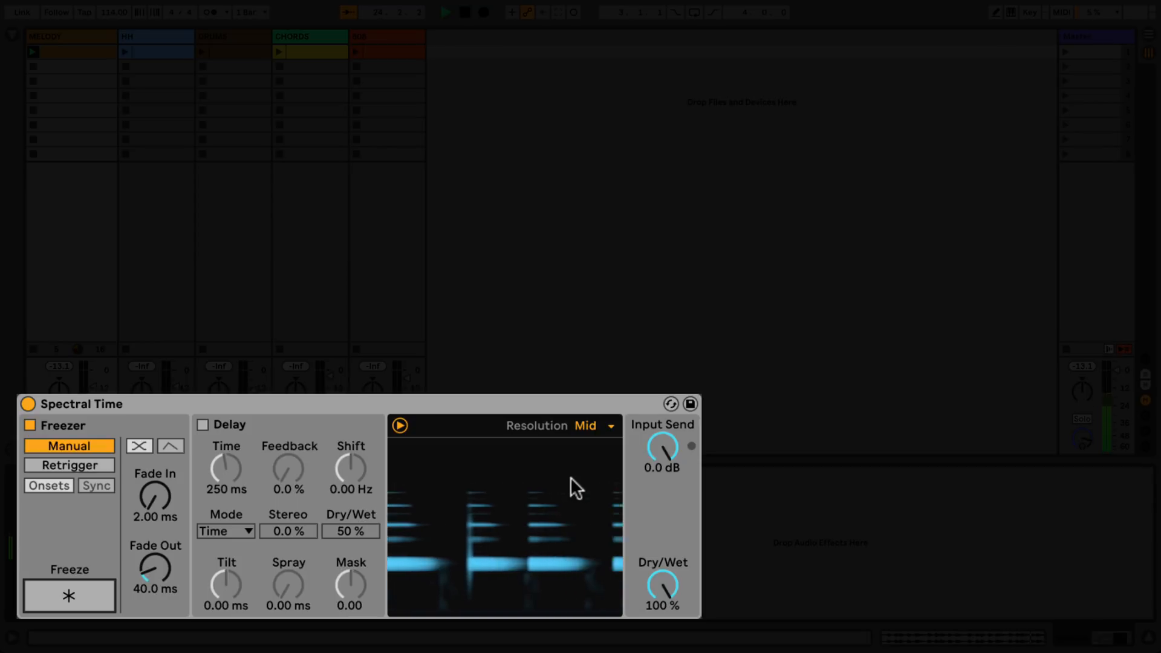
Switch the Freezer to Retrigger mode on Onsets, engage Freeze, and set the Sensitivity to 87 %
left_click(86, 462)
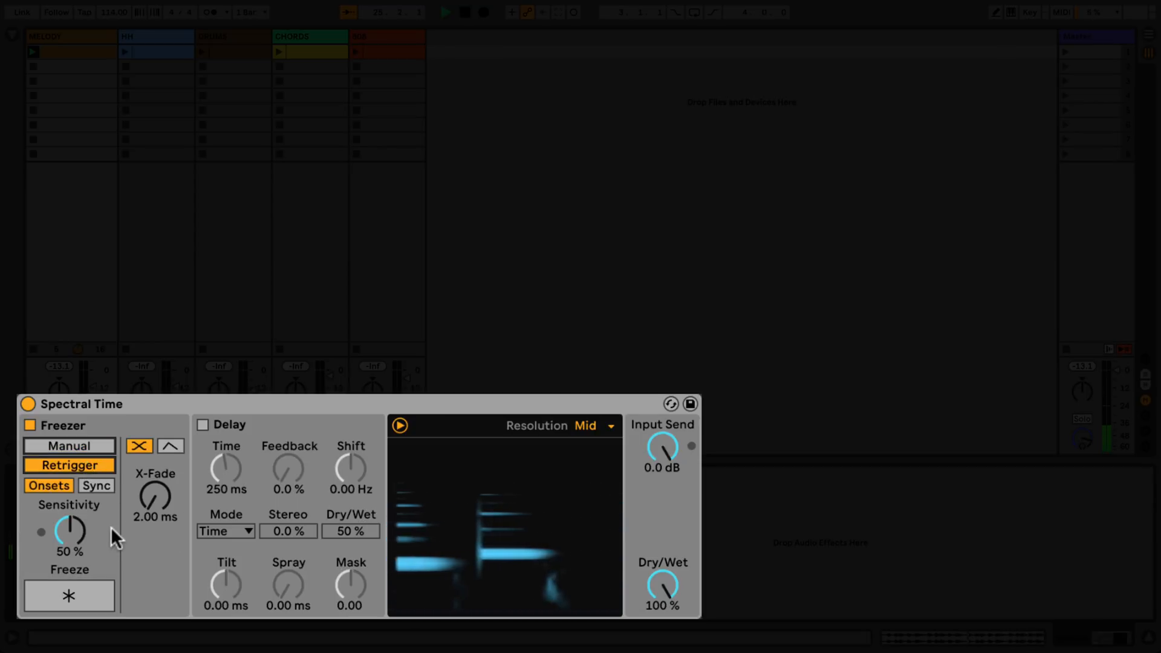
left_click(80, 597)
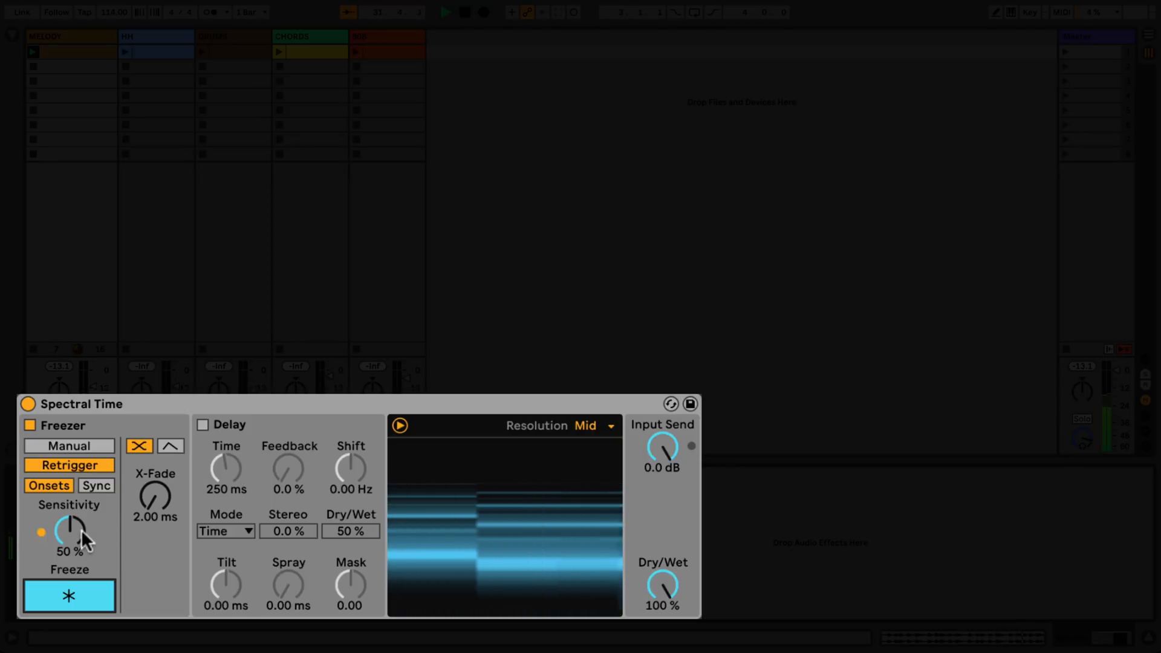
left_click_drag(81, 529, 81, 587)
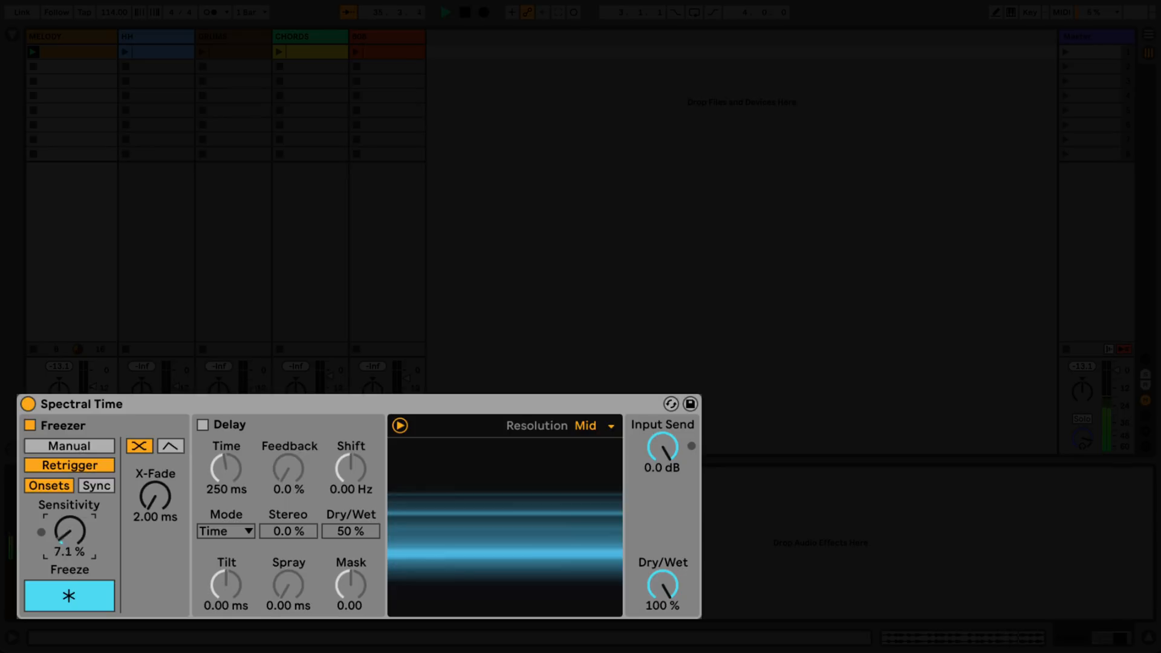
mouse_move(81, 534)
left_mouse_down()
mouse_move(82, 487)
mouse_move(81, 529)
left_mouse_up()
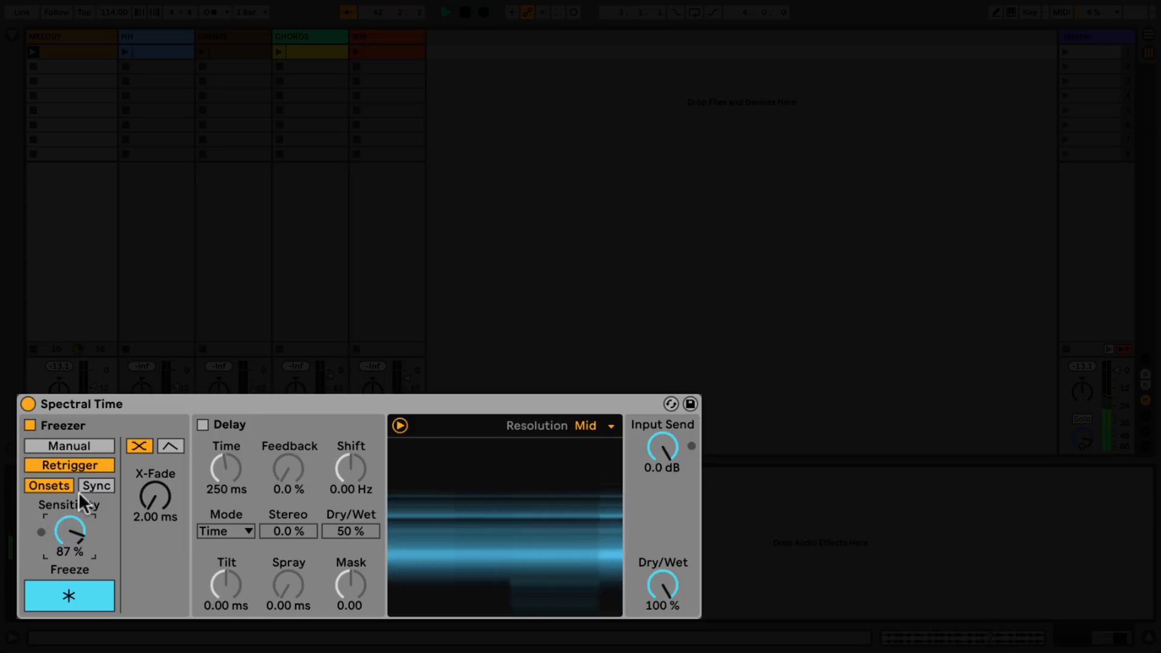
Try Sync retriggering with a note-based Interval and return the Freezer to Onsets
left_click(101, 488)
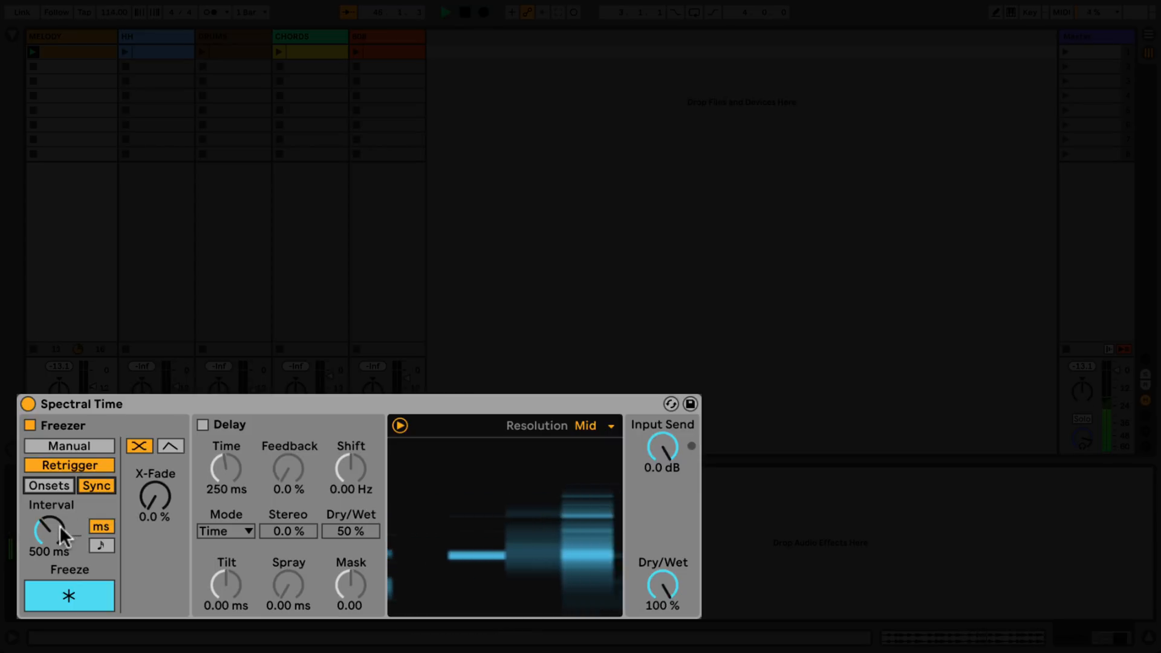
left_click(101, 546)
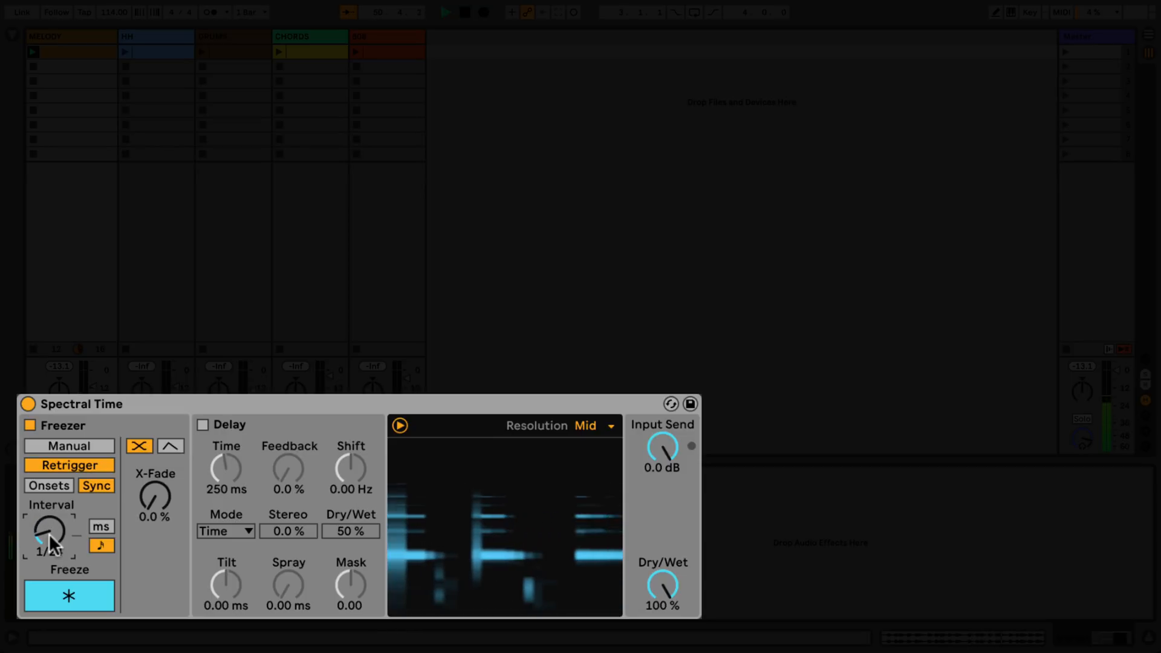
left_click(60, 486)
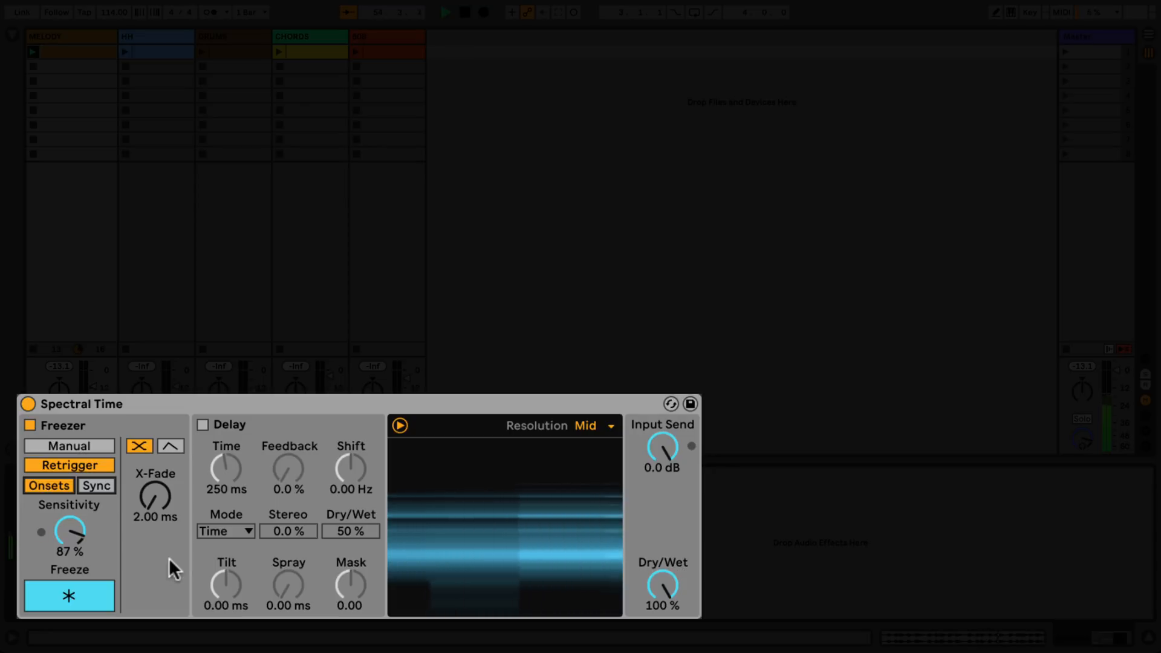
Try a 1.19 s crossfade and switch to the fade in/out envelope with Fade In at 2.00 ms and Fade Out at 682 ms
left_click_drag(157, 514, 157, 487)
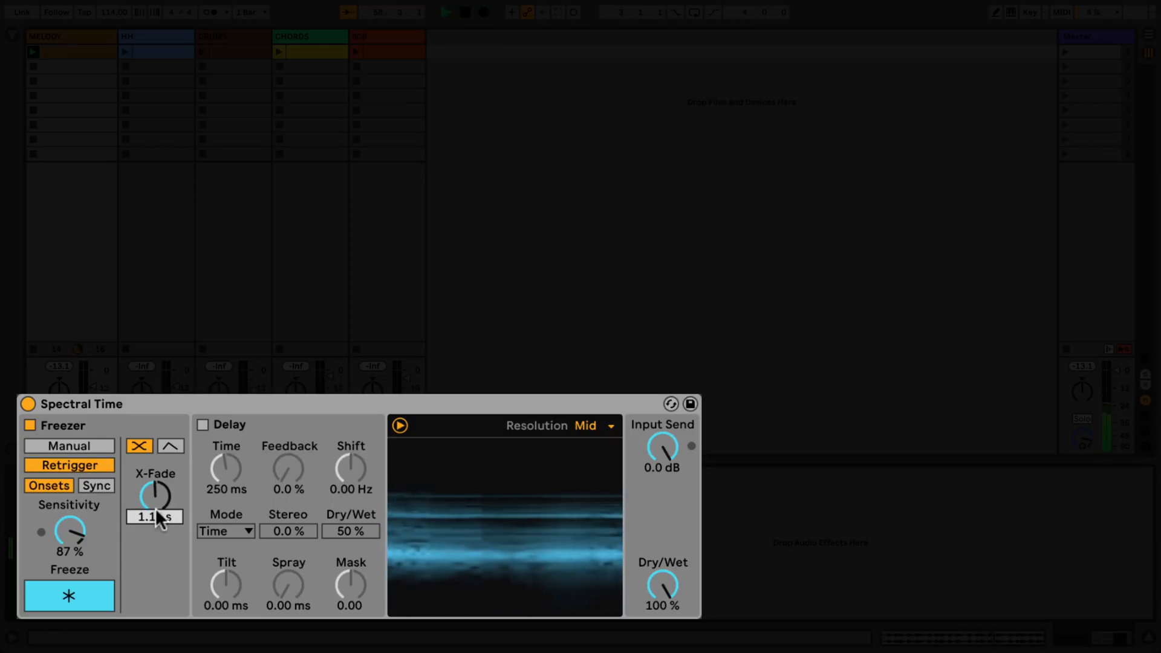
left_click(171, 446)
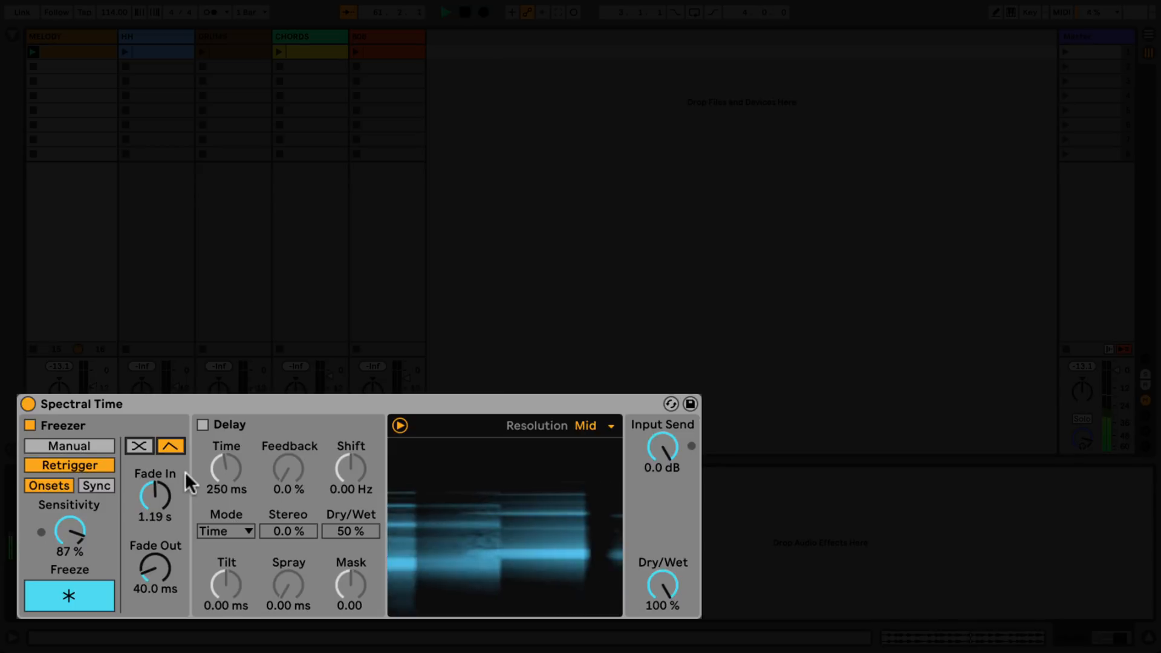
left_click(180, 475)
left_click_drag(156, 499, 156, 535)
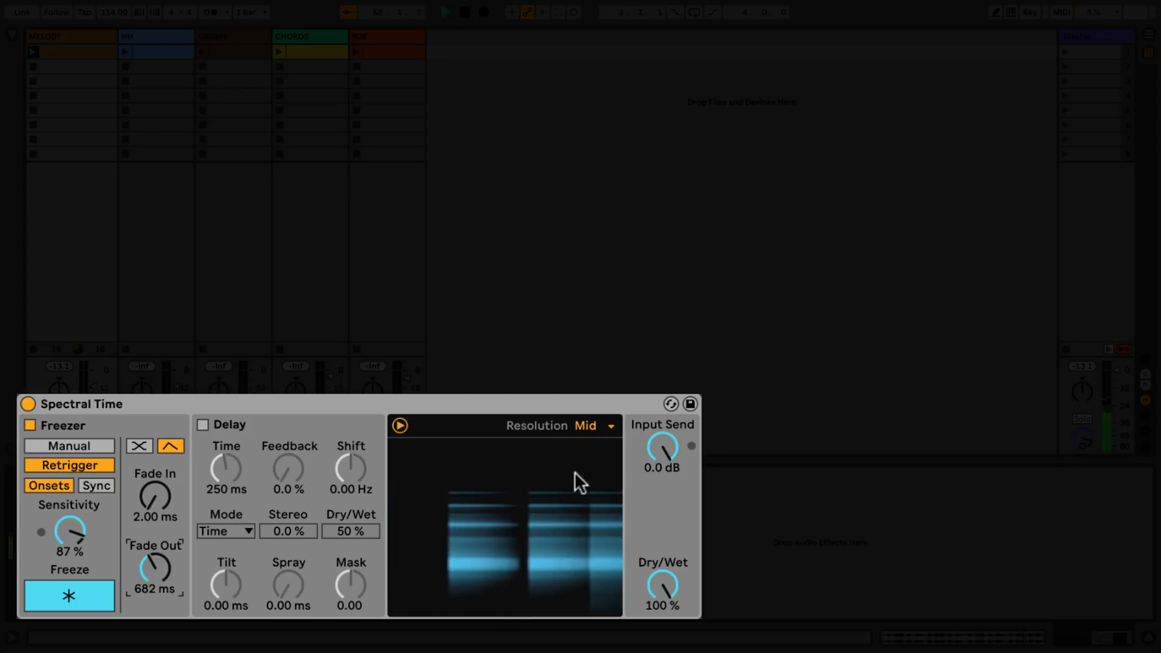
Try the Low spectral Resolution and set the Resolution to Ultra
left_click(609, 427)
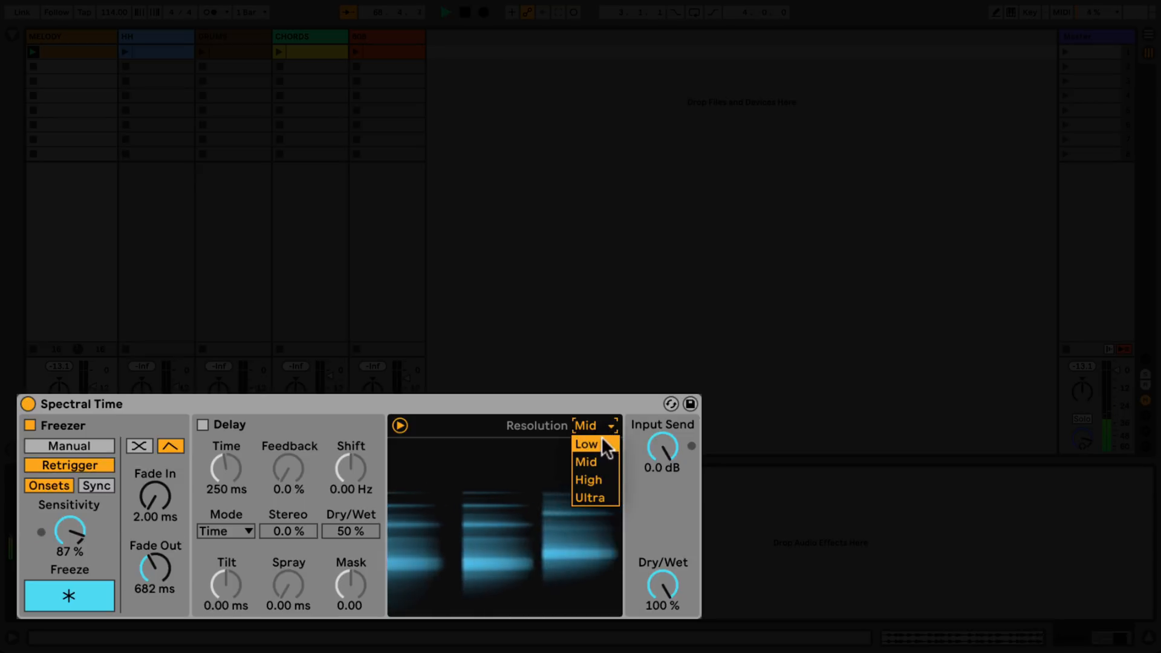
left_click(601, 444)
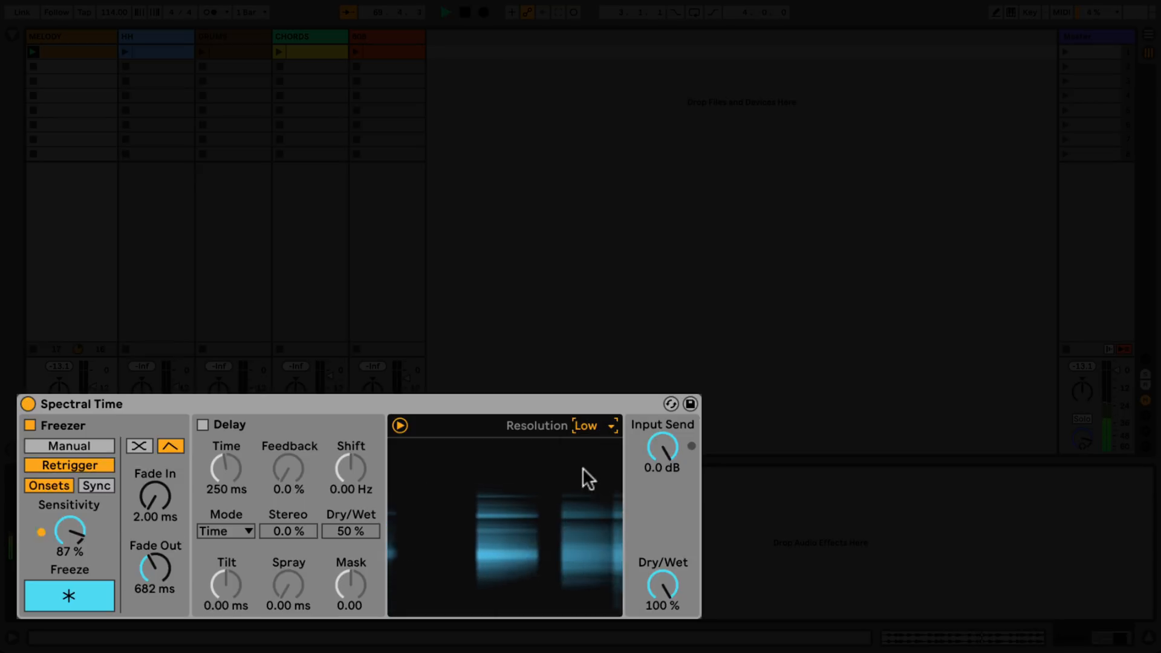
left_click(609, 427)
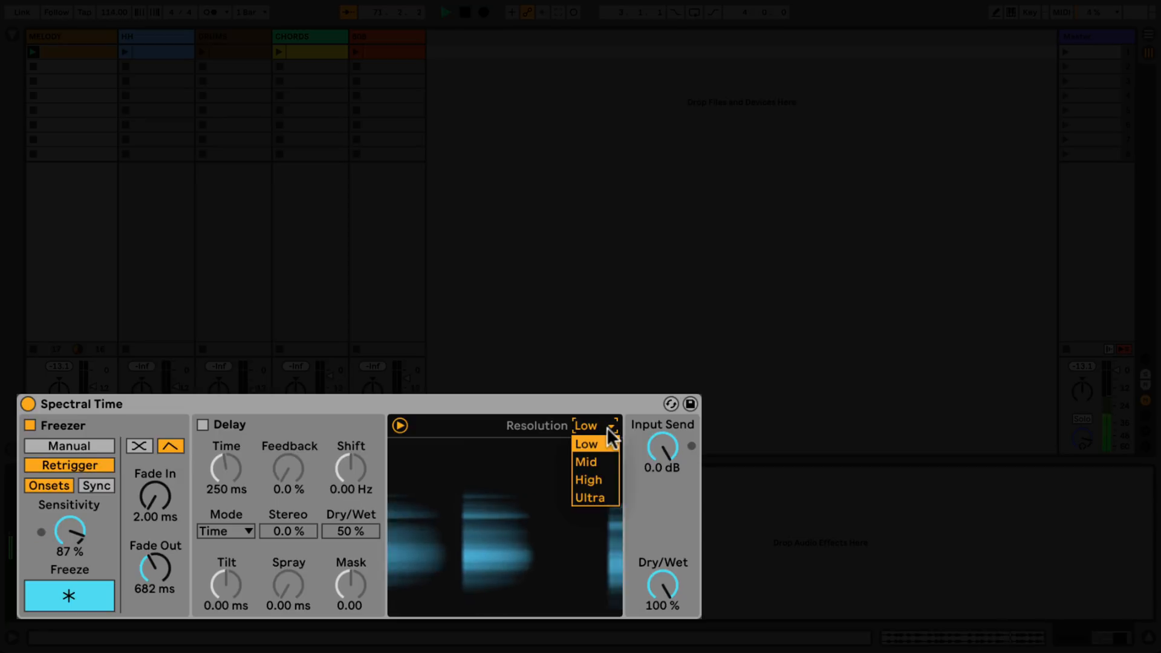
left_click(600, 496)
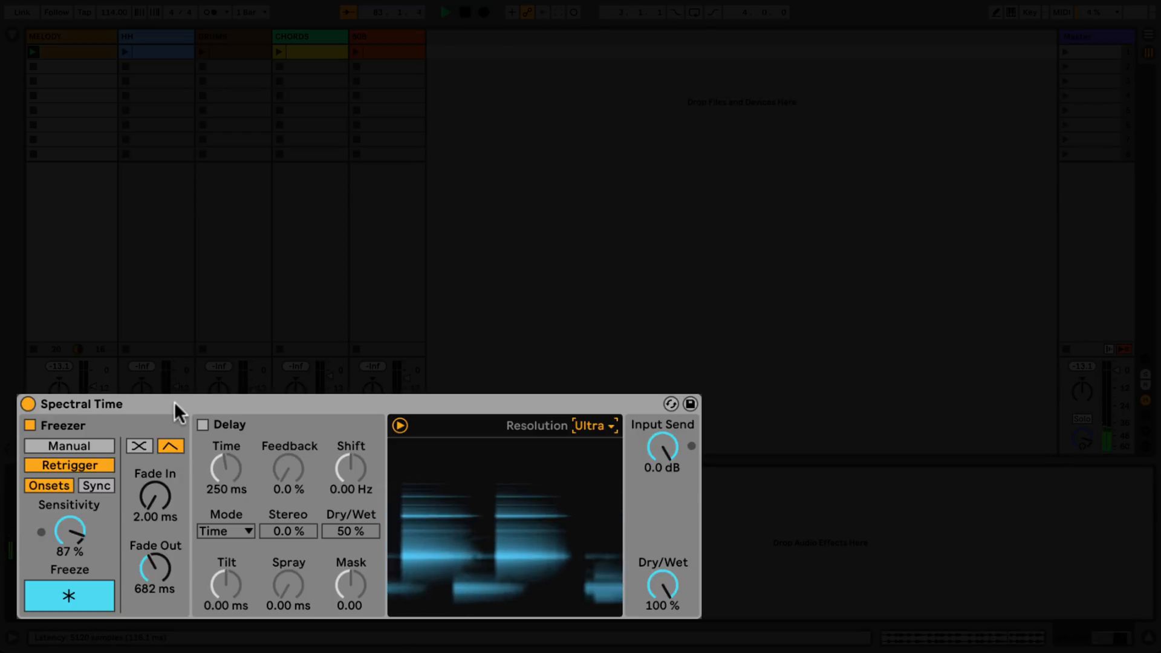
Turn off the Freezer and enable the Delay with its Dry/Wet at 100 % and Feedback at 52 %
left_click(29, 426)
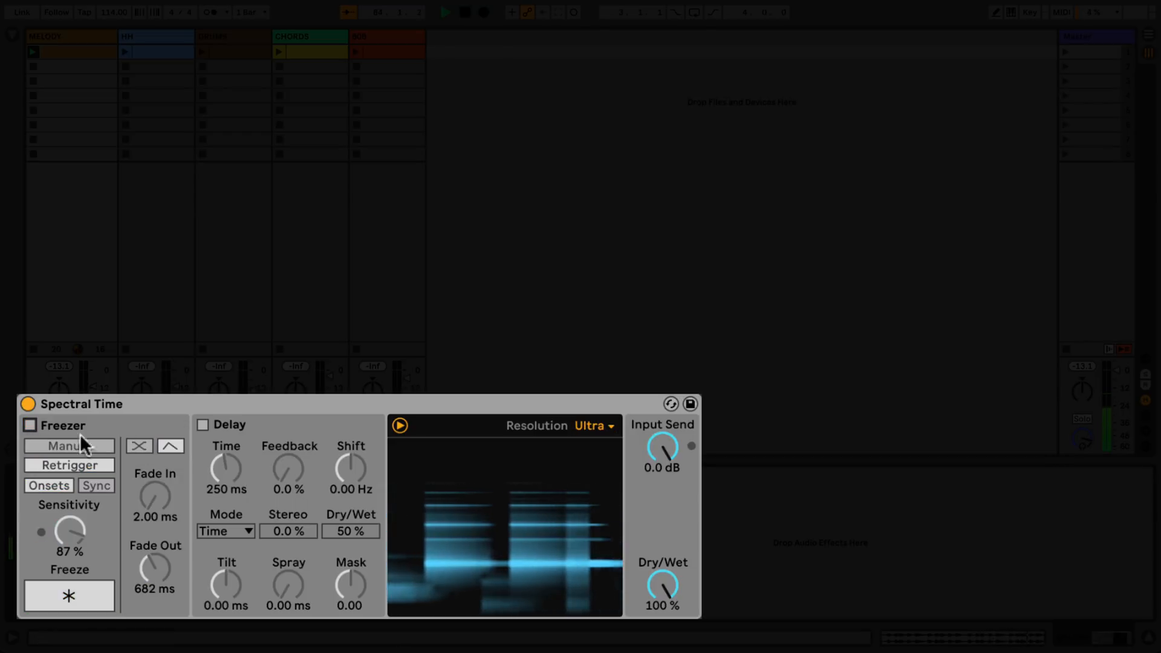
left_click(203, 426)
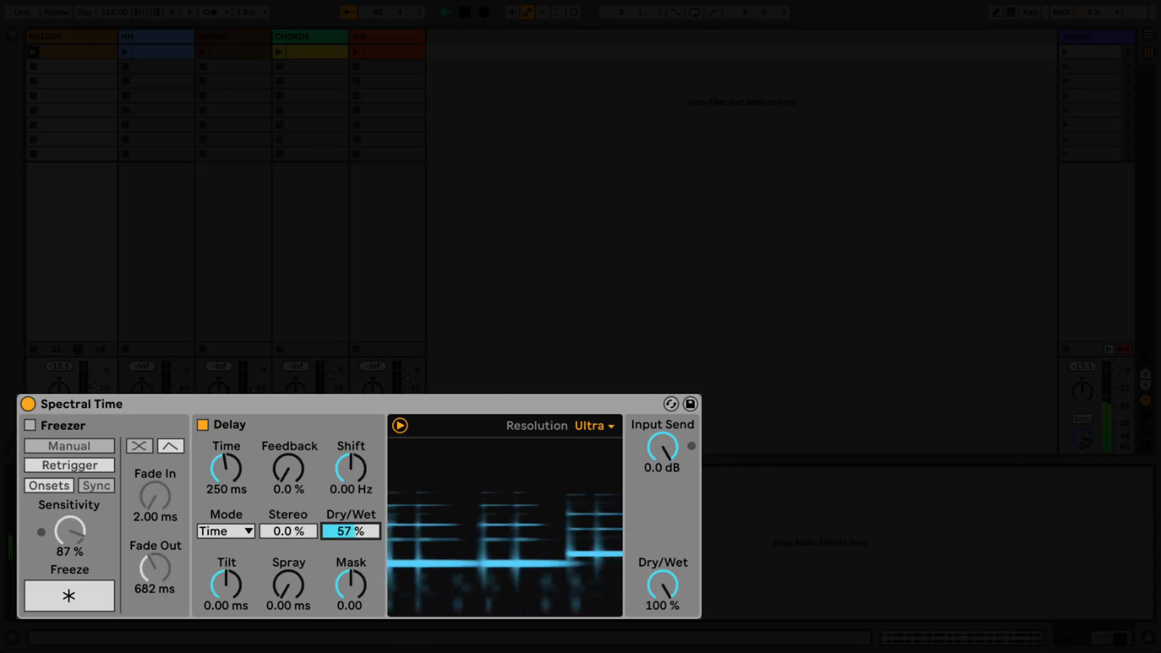
left_click_drag(361, 530, 361, 527)
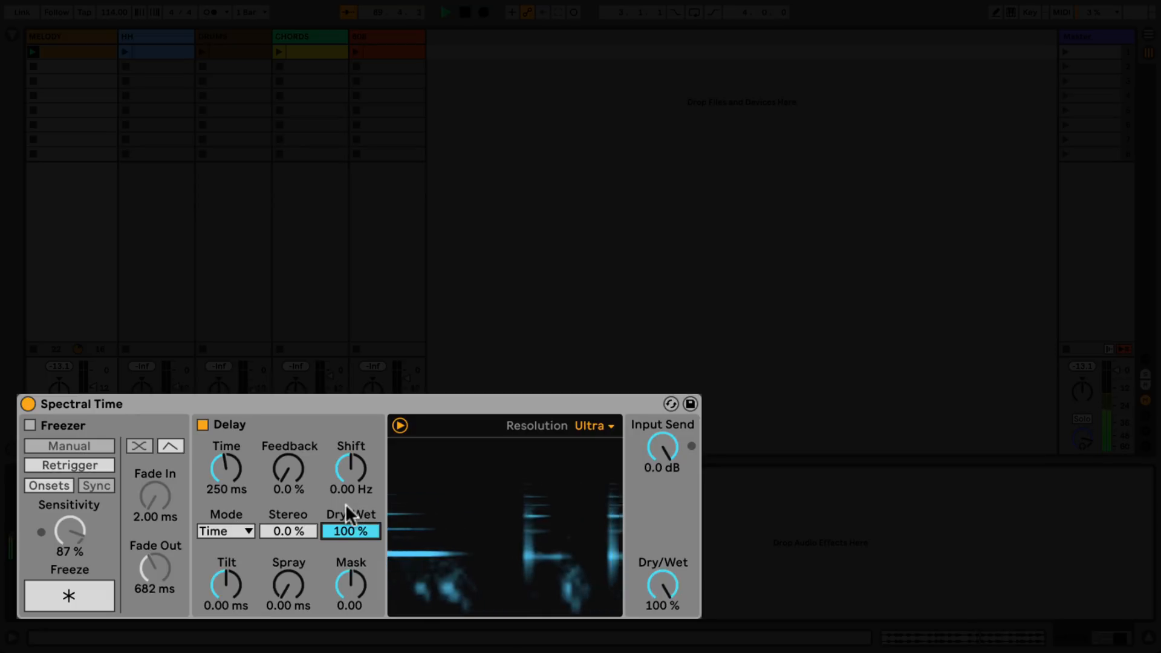
mouse_move(291, 485)
left_mouse_down()
mouse_move(291, 462)
mouse_move(285, 482)
left_mouse_up()
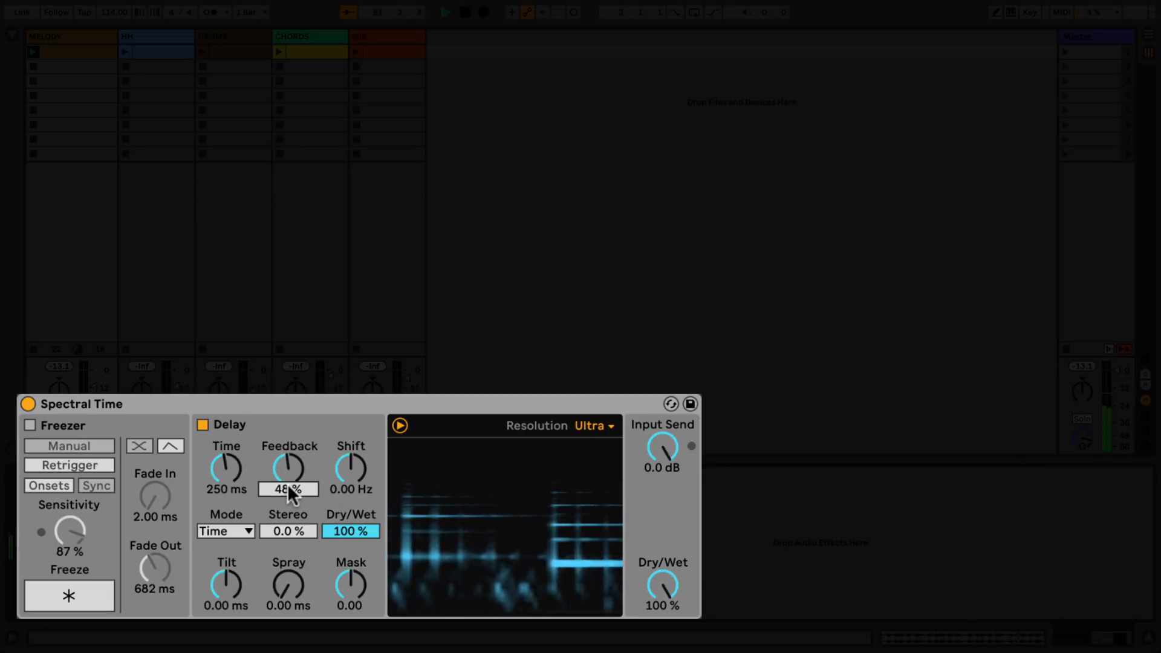
left_click_drag(288, 484, 287, 482)
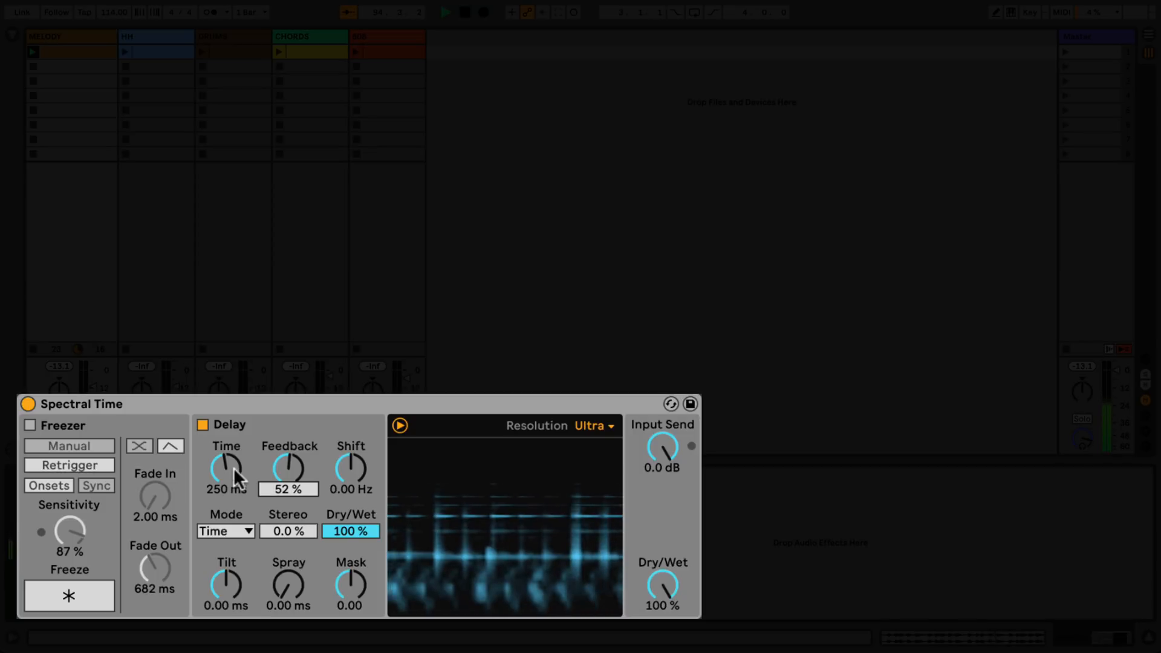
Switch the Delay's Mode to 16th and set its Time to 2
left_click_drag(234, 467, 233, 508)
left_click(243, 532)
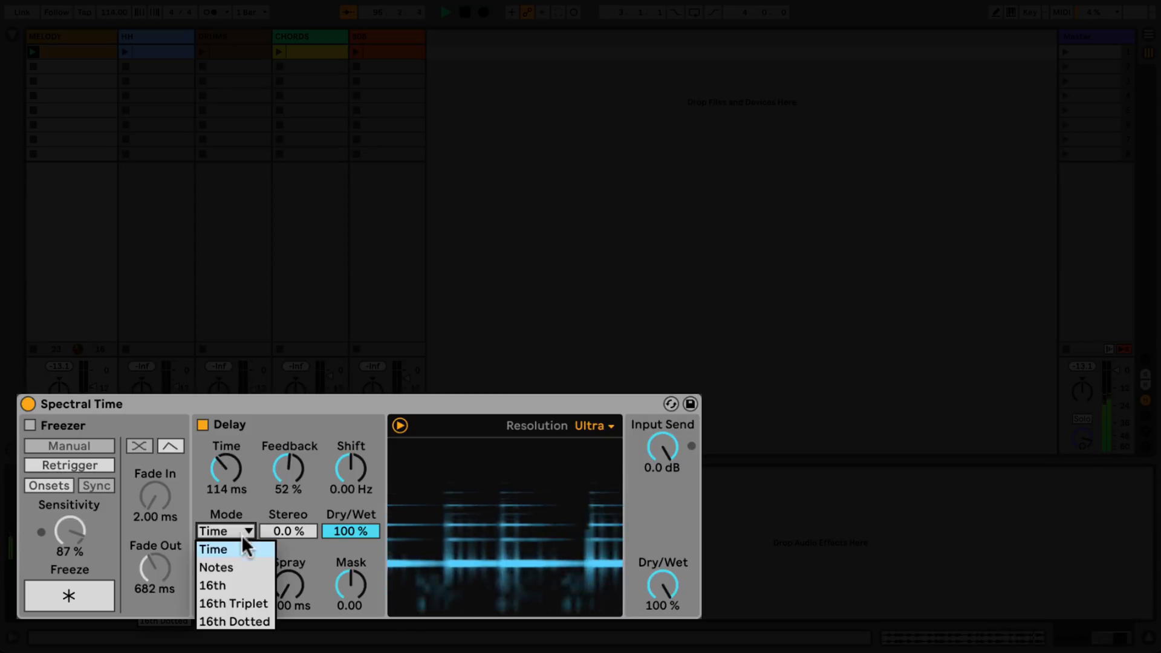
left_click(232, 584)
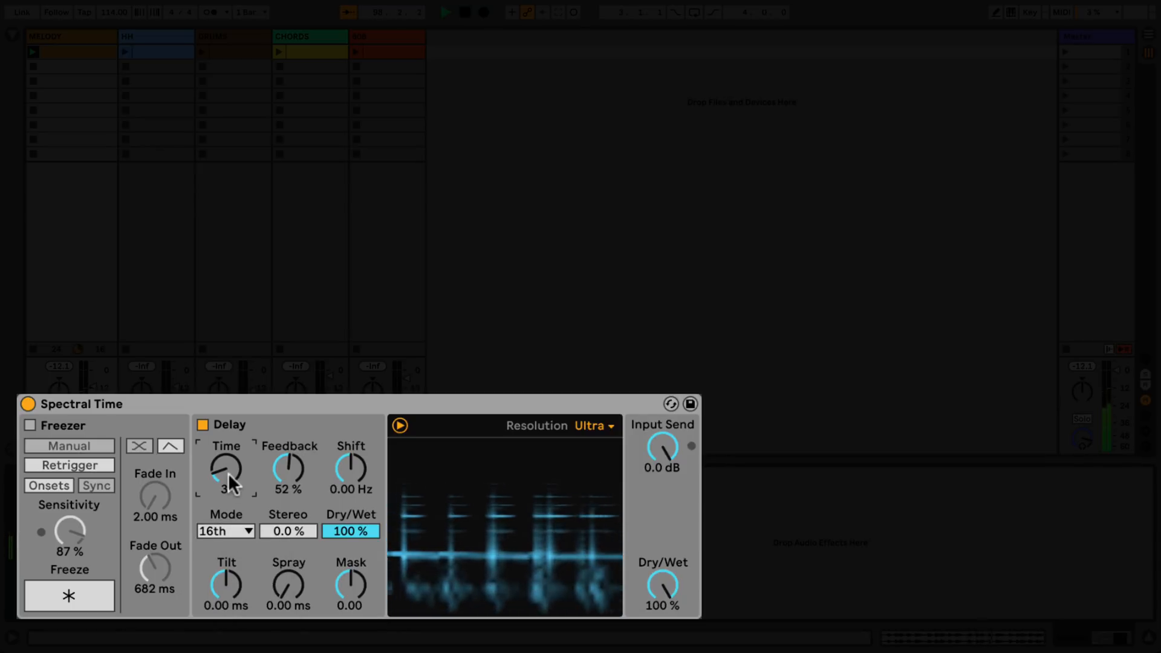
left_click_drag(228, 472, 227, 480)
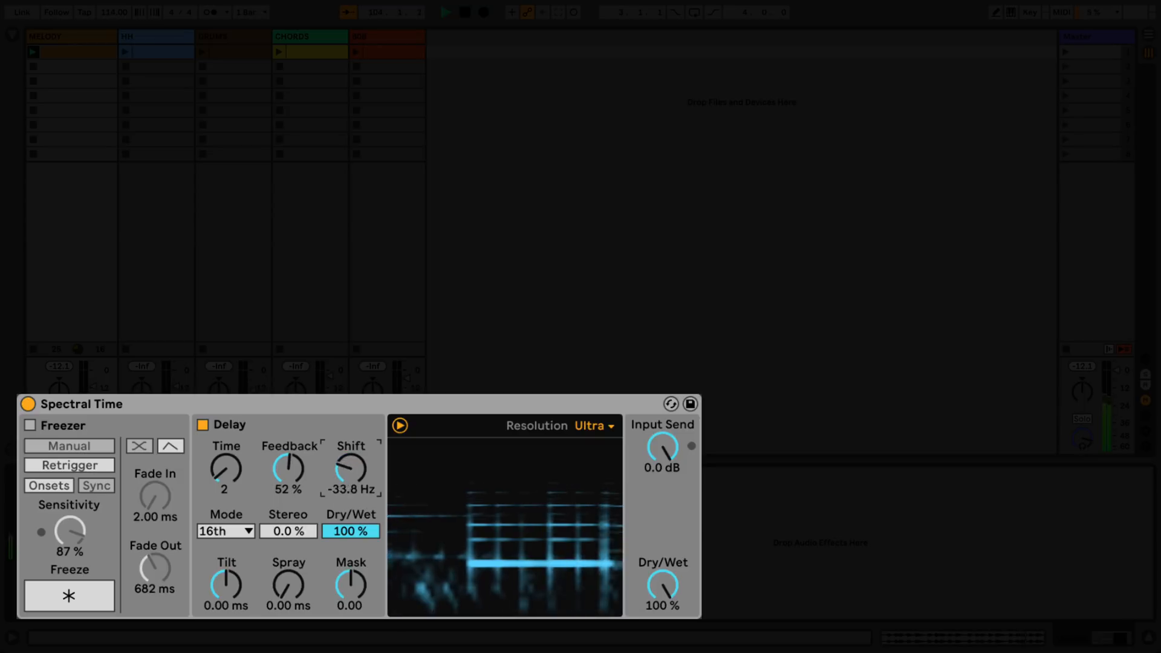
Try the Delay's frequency Shift down at -33.8 Hz and up at 400 Hz, and reset it to 0.00 Hz
left_click_drag(351, 469, 350, 428)
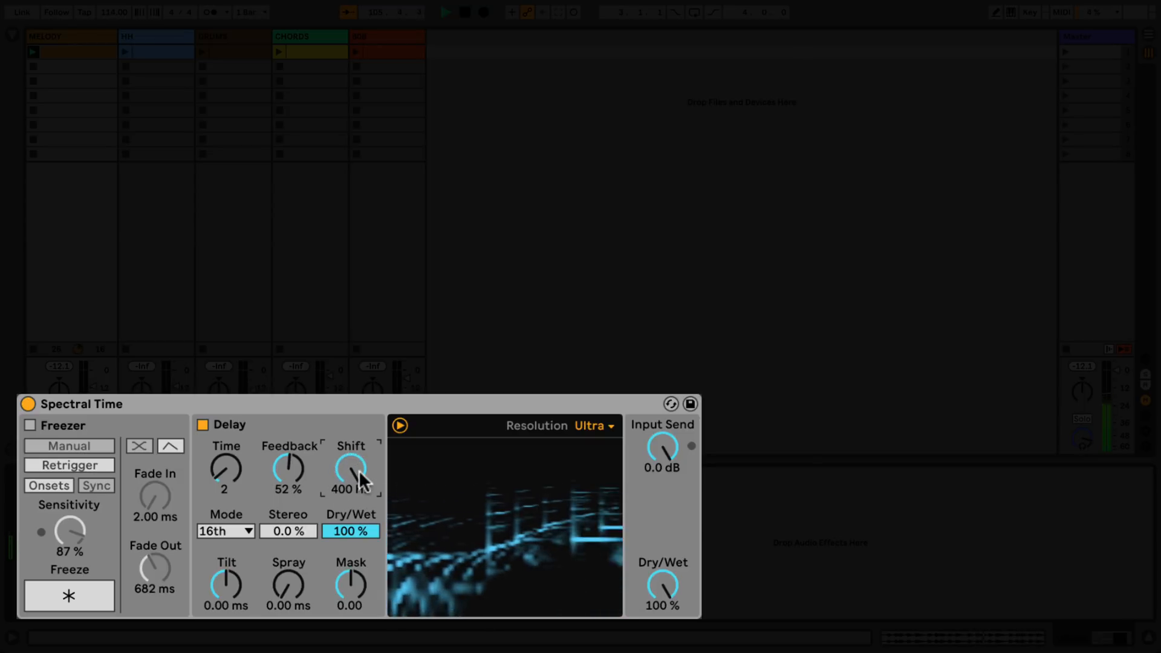
double_click(358, 470)
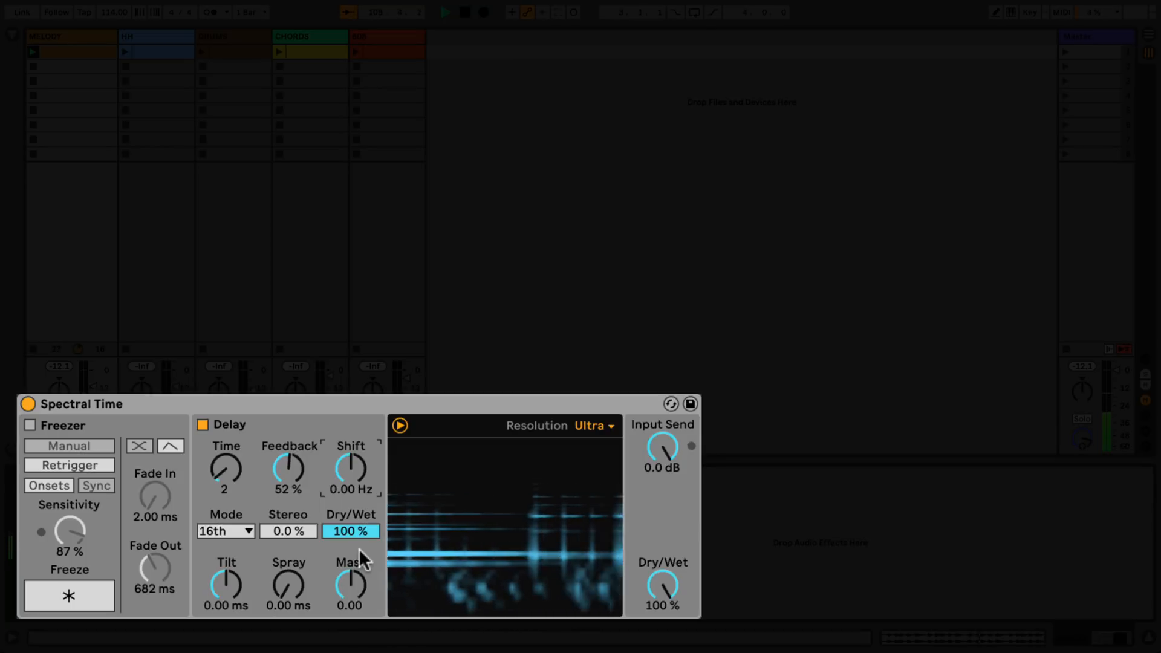
Try a positive Tilt on the Delay, set Tilt to -428 ms, and set Spray to 66.0 ms
left_click_drag(236, 581, 236, 487)
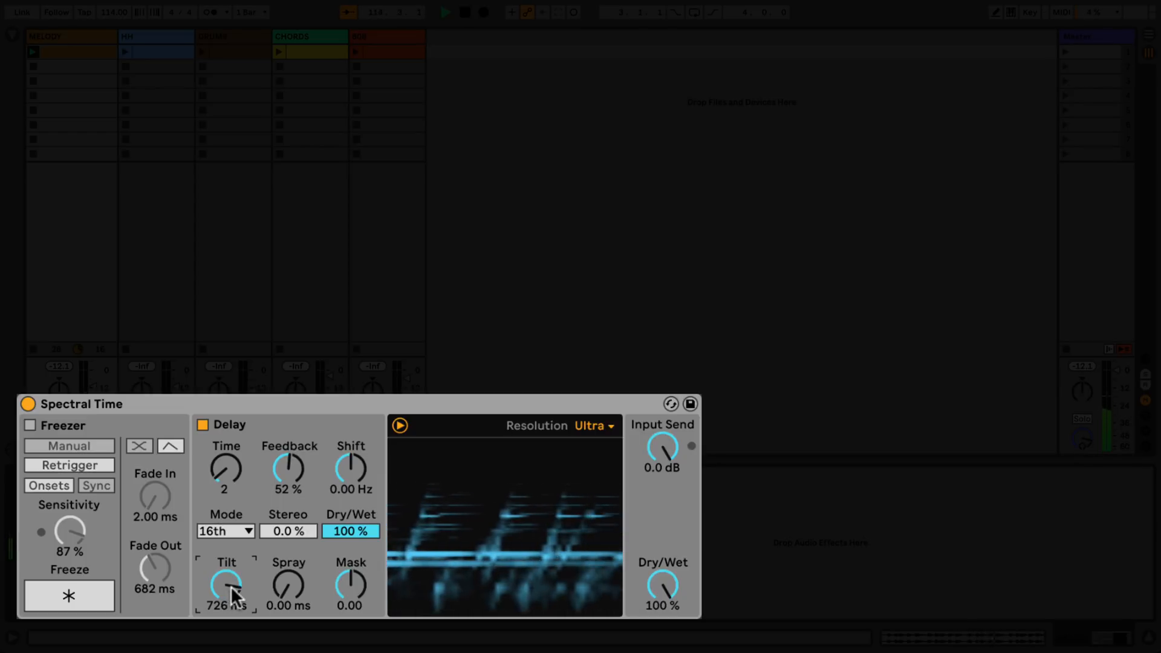
left_click_drag(231, 586, 230, 632)
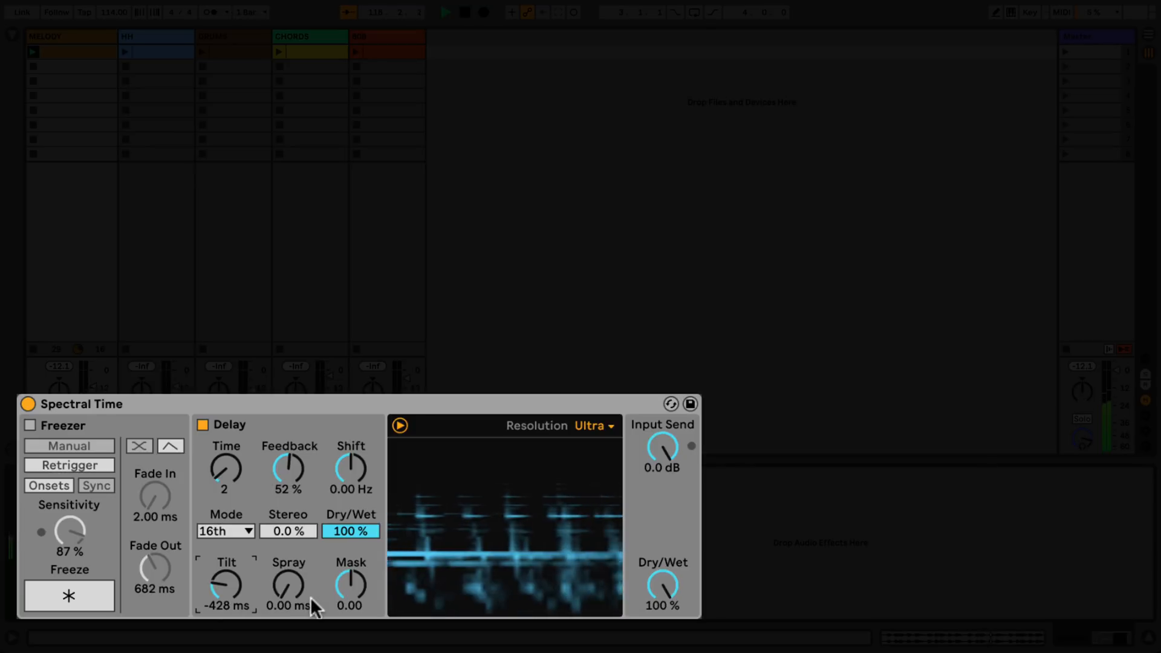
left_click_drag(293, 607, 294, 587)
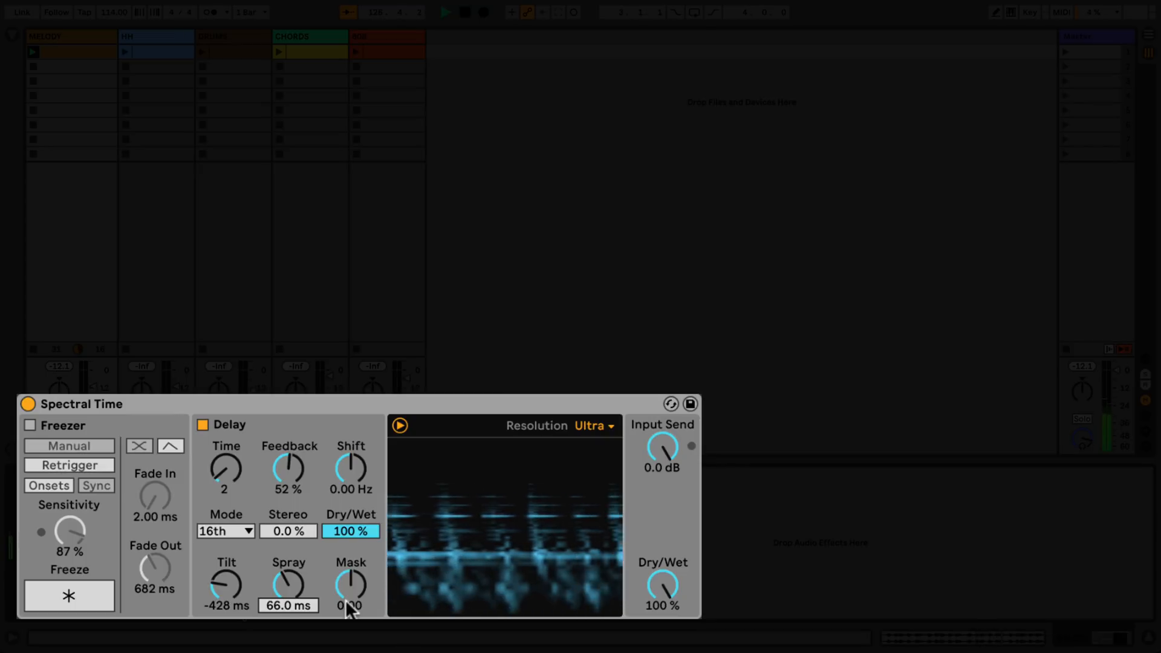
Try positive and negative Mask values on the Delay, down to -0.56, and reset Mask to 0.00
left_click_drag(350, 600, 351, 586)
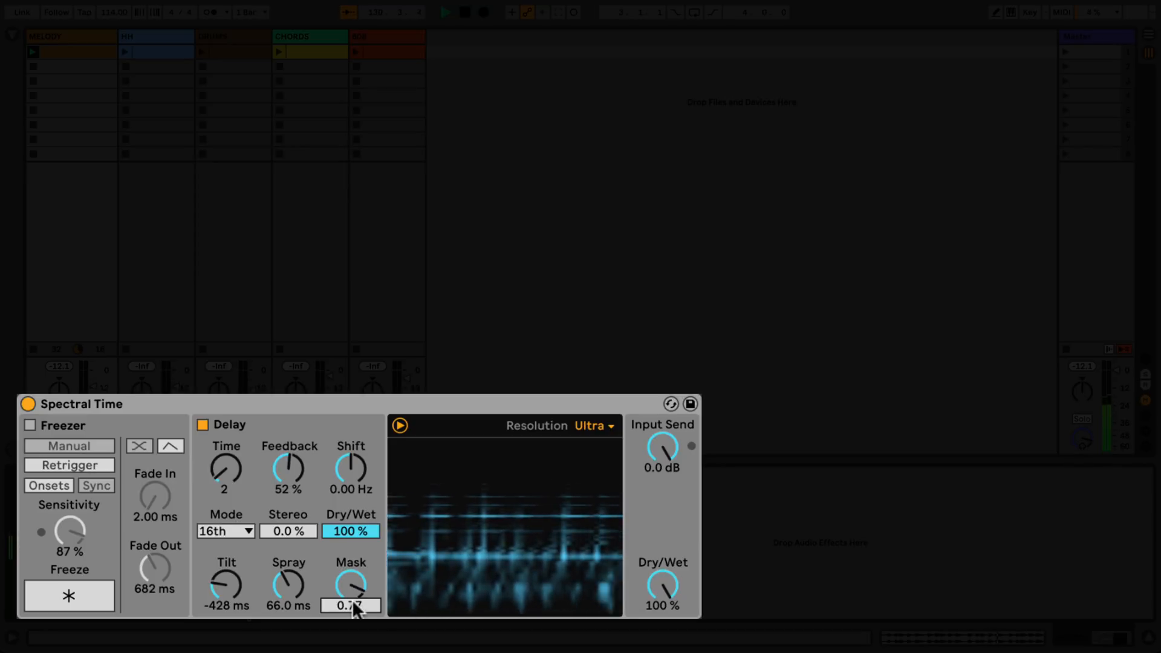
left_click_drag(352, 600, 352, 609)
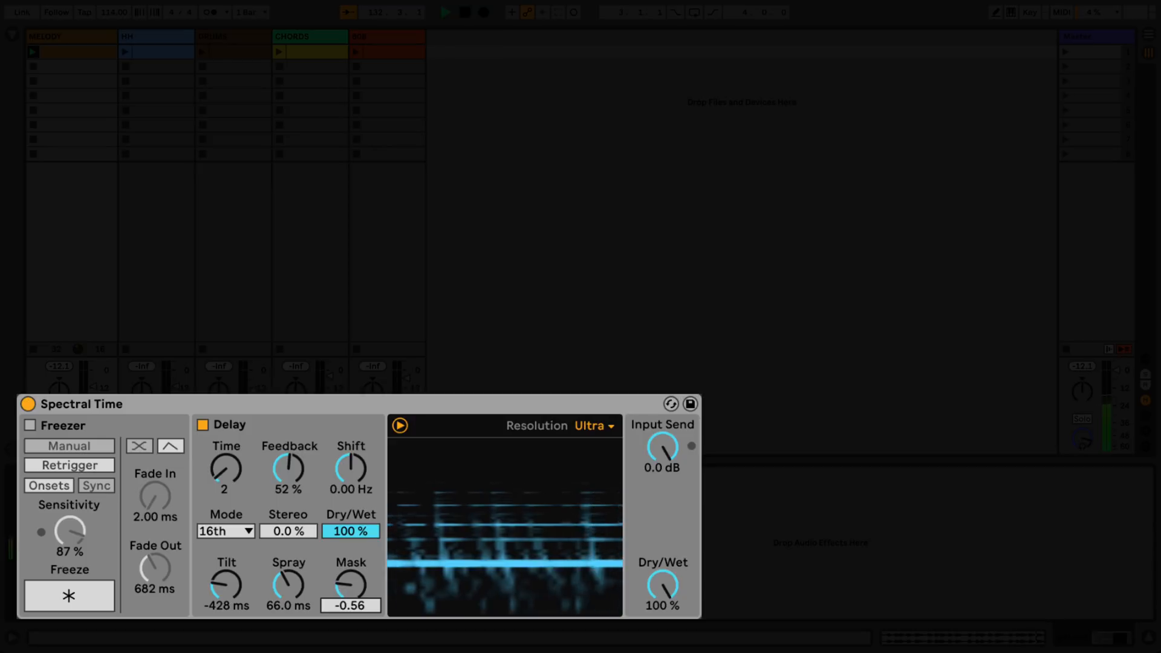
double_click(352, 601)
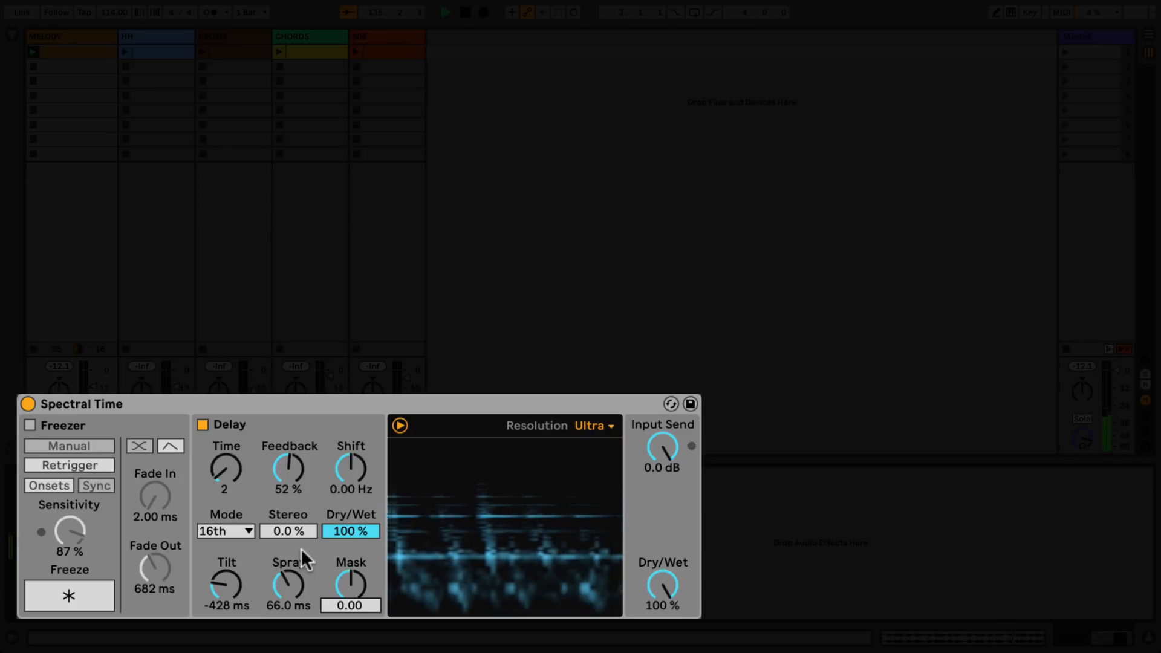
Set the Delay's Stereo amount to 100 % and turn the Freezer back on alongside the Delay
left_click_drag(299, 533, 299, 526)
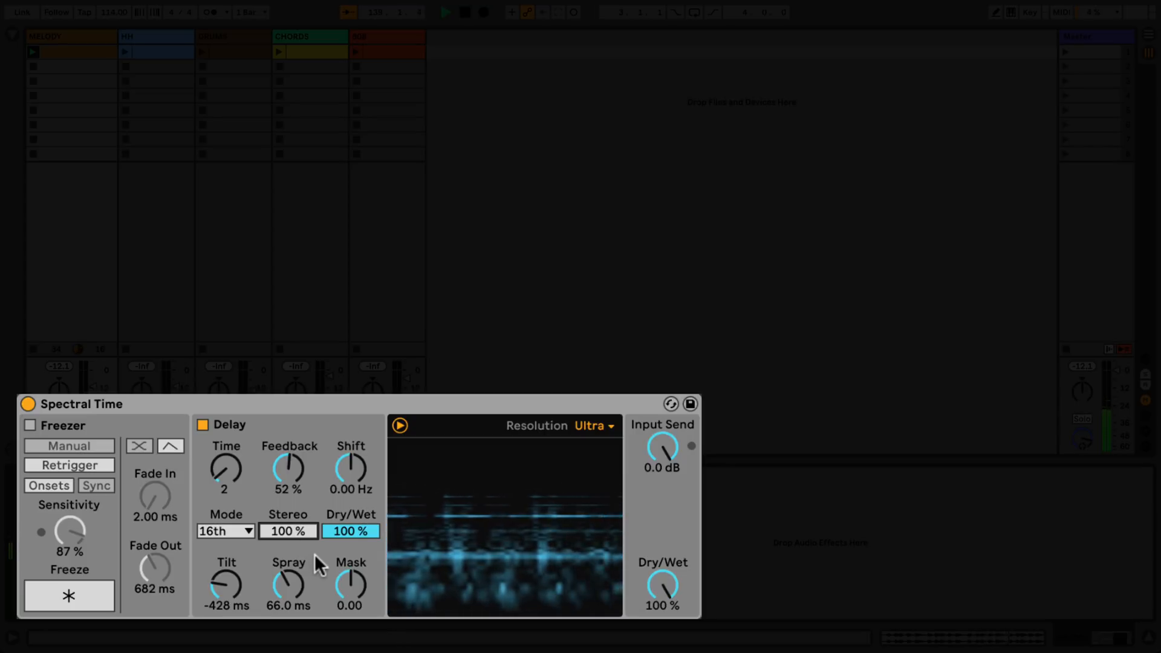
left_click(29, 424)
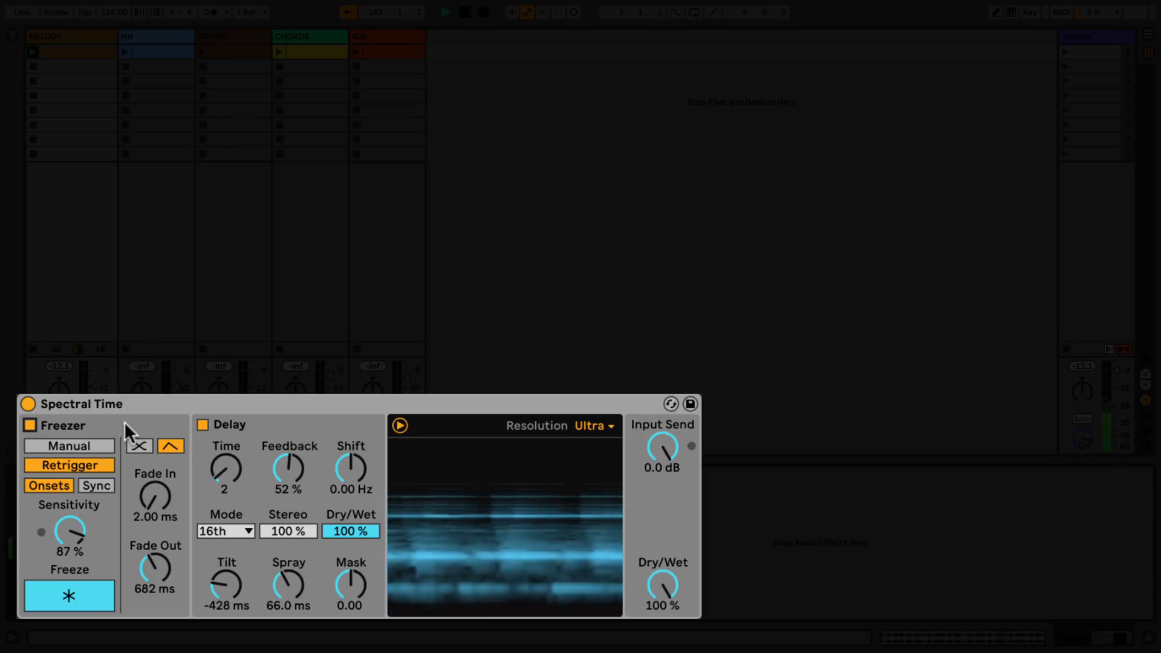
Try the device's overall Dry/Wet at 0.0 % and 41 %, then set it to 56 % and Input Send to -2.9 dB
left_click_drag(662, 585, 662, 648)
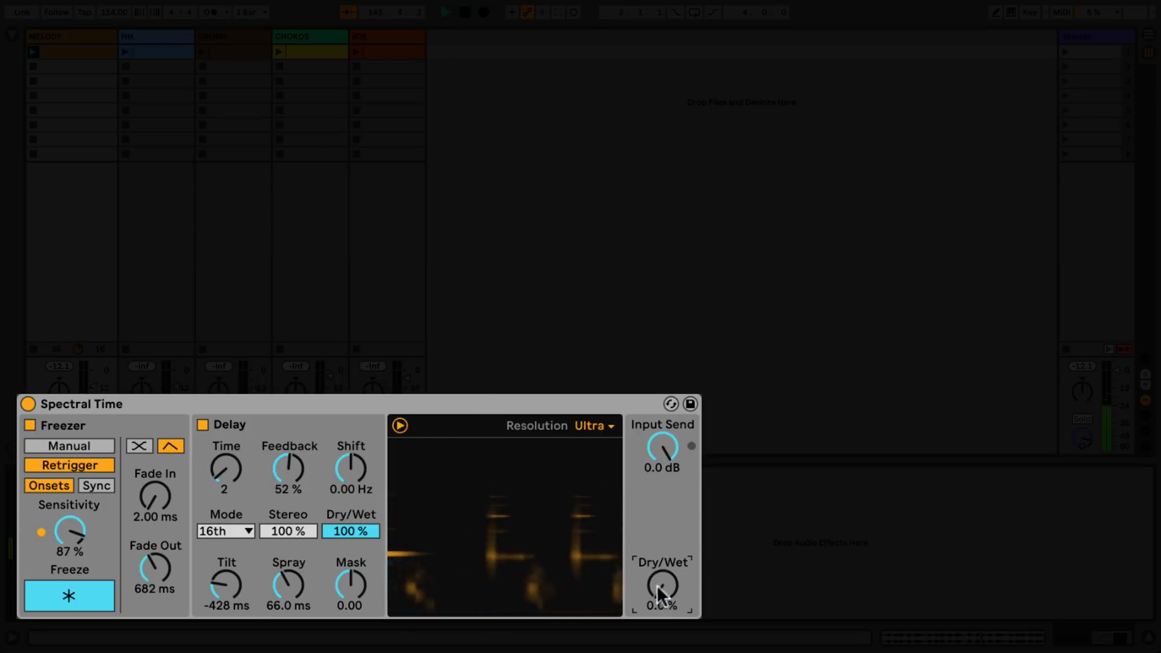
left_click_drag(656, 602, 656, 574)
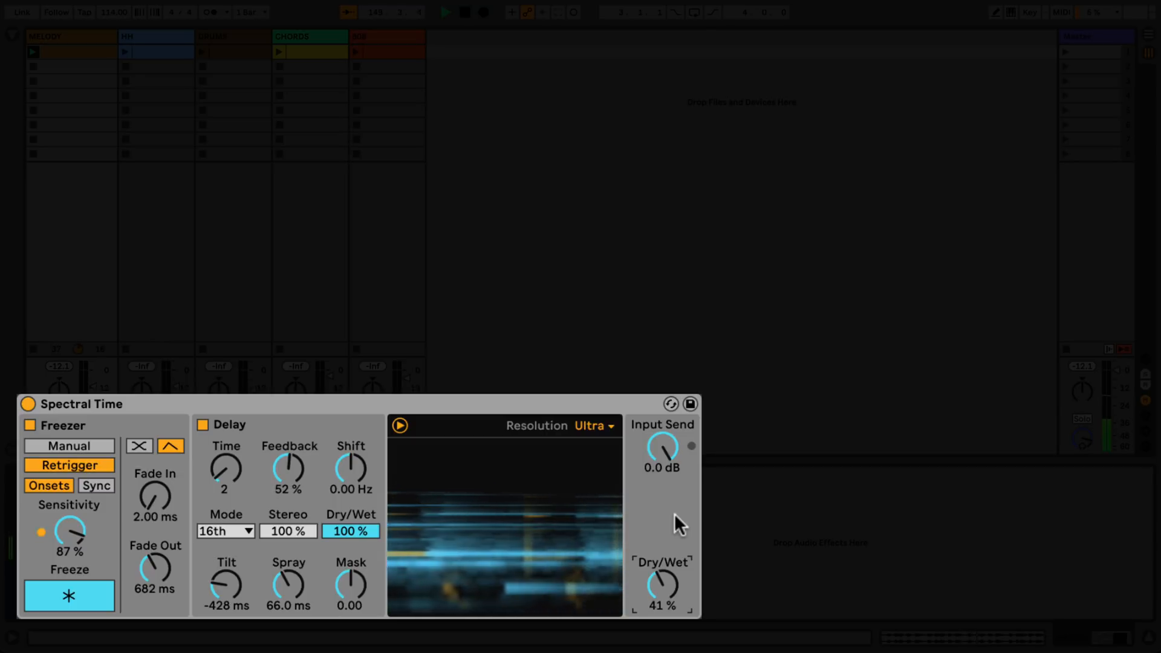
mouse_move(671, 458)
left_mouse_down()
mouse_move(671, 503)
mouse_move(671, 469)
left_mouse_up()
left_click_drag(662, 572, 662, 561)
left_click_drag(663, 447, 664, 450)
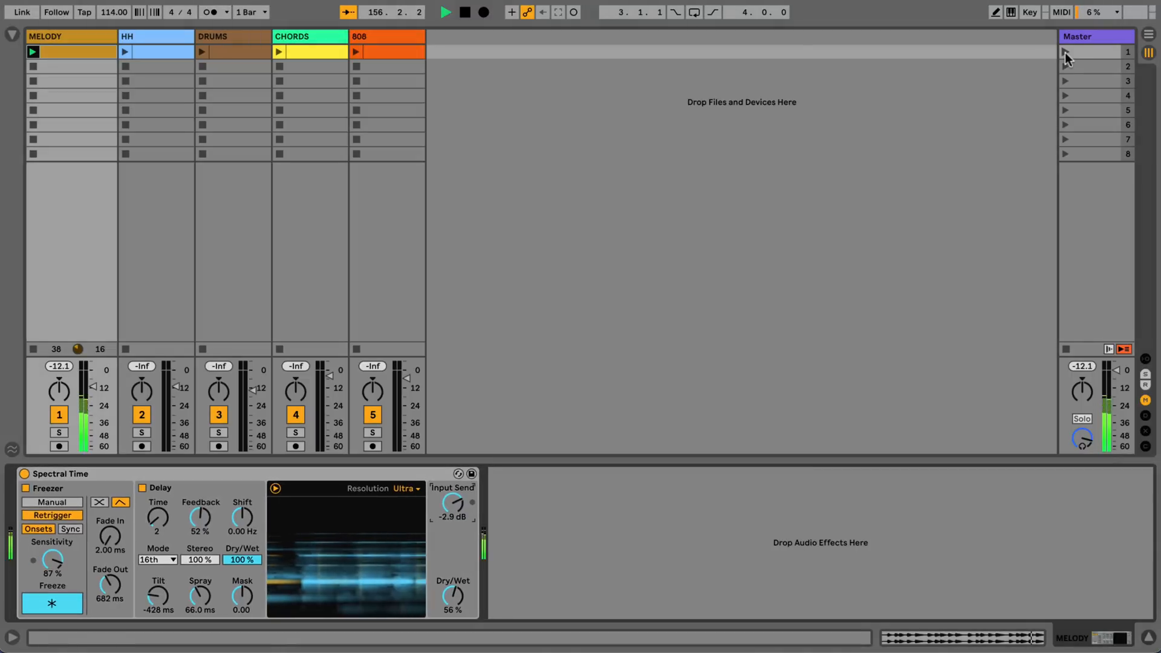
Launch the first scene on all tracks and compare the mix with the MELODY track's Spectral Time switched off and back on
left_click(1065, 52)
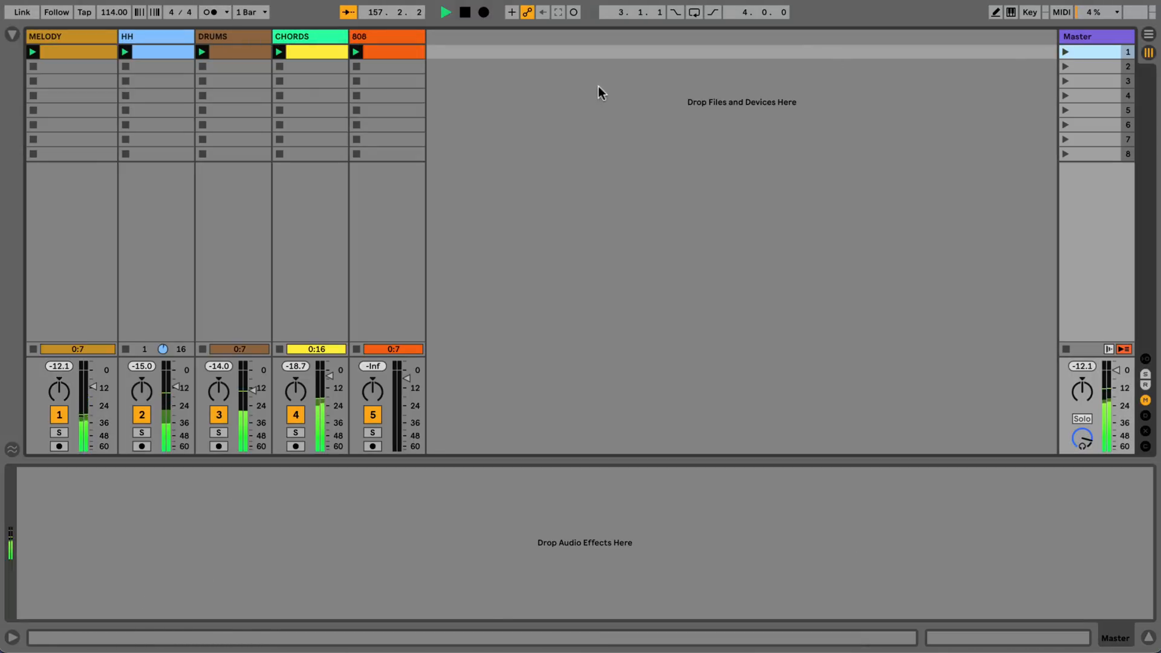
left_click(92, 35)
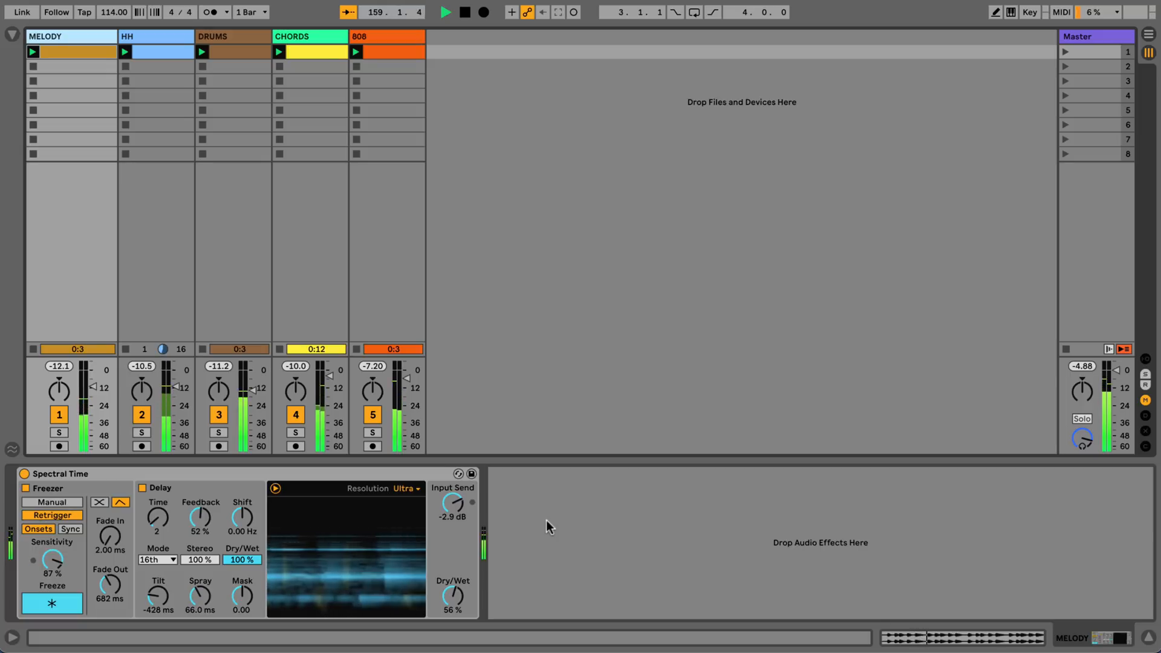
left_click(24, 474)
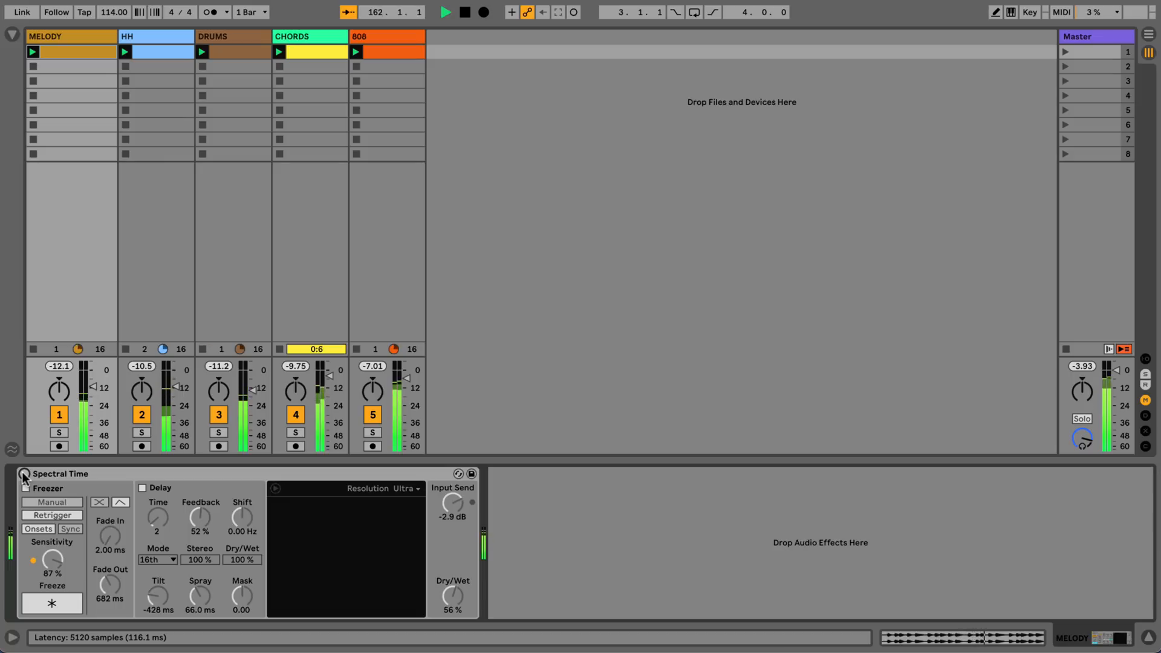
left_click(24, 474)
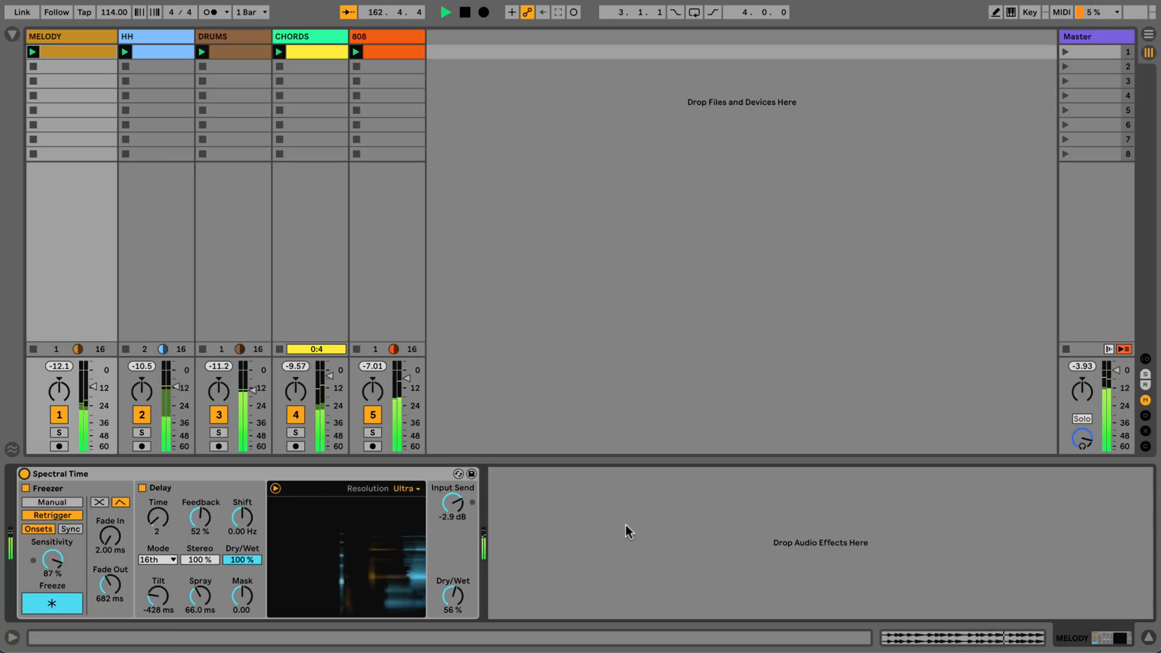